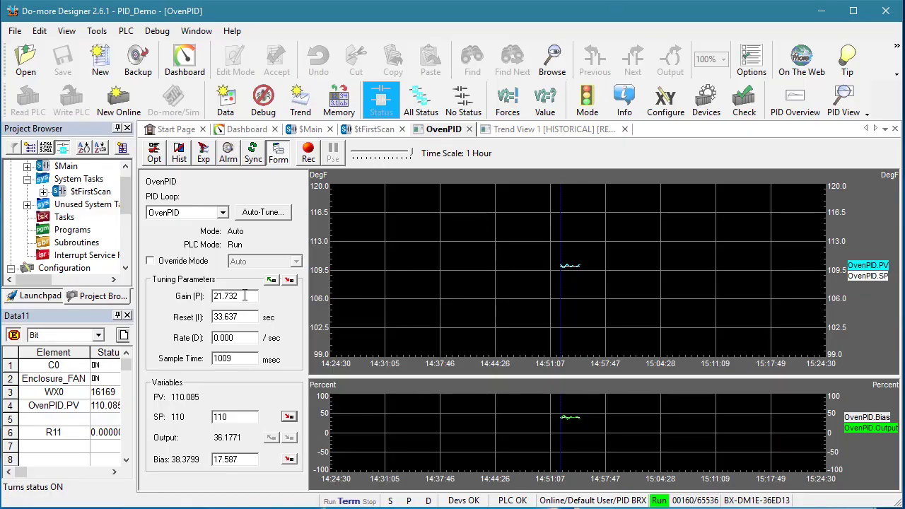
Give OvenPID a proportional gain of 16.09 and a reset time of 66.58
double_click(244, 297)
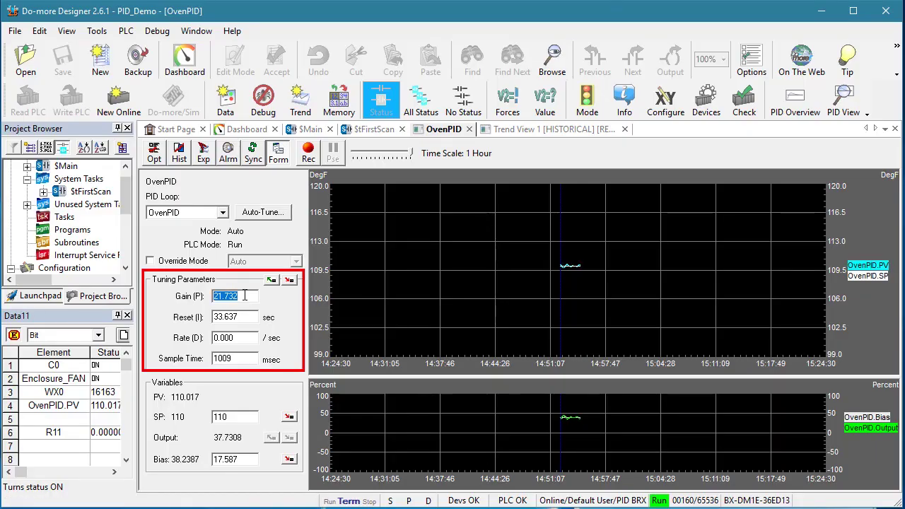
text(16.09)
double_click(247, 317)
text(66.58)
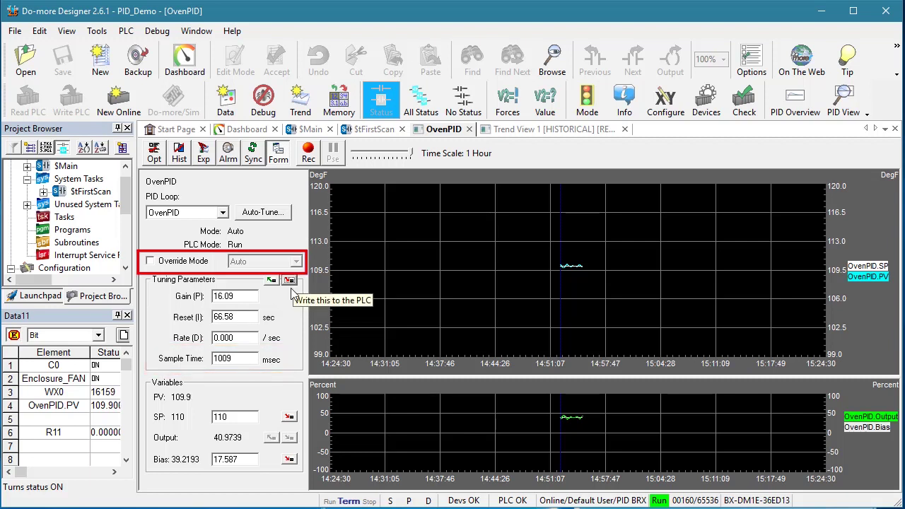
Raise the OvenPID setpoint to 115 and write it to the PLC
double_click(245, 419)
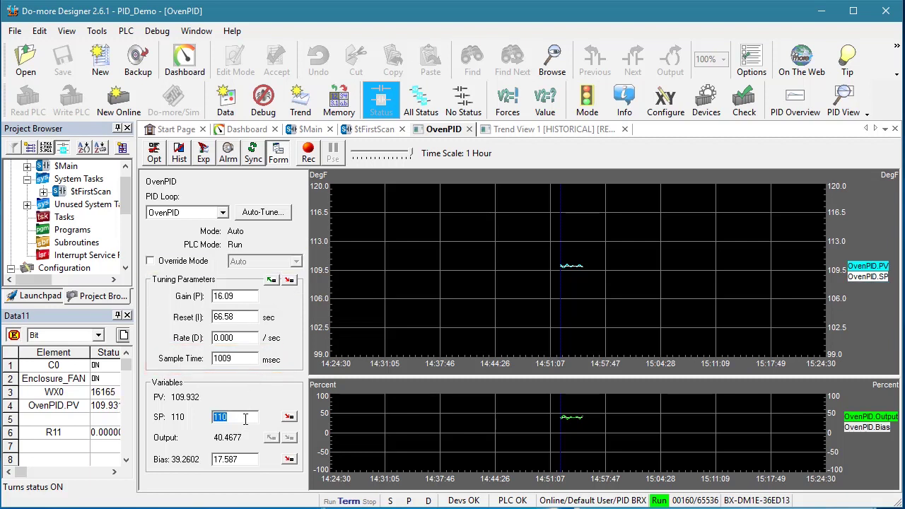
text(115)
click(289, 417)
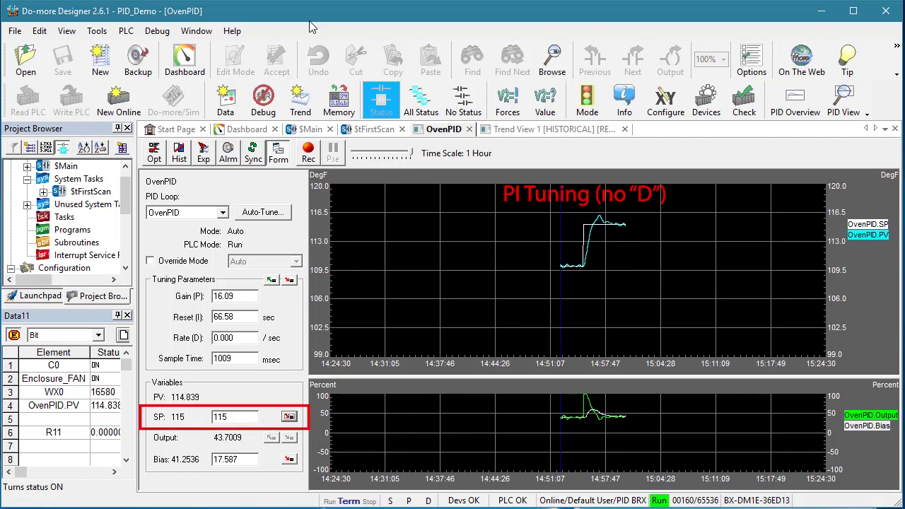
Step the OvenPID setpoint down to 100, then bring up its Auto-Tune settings
click(250, 416)
text(100)
key(Return)
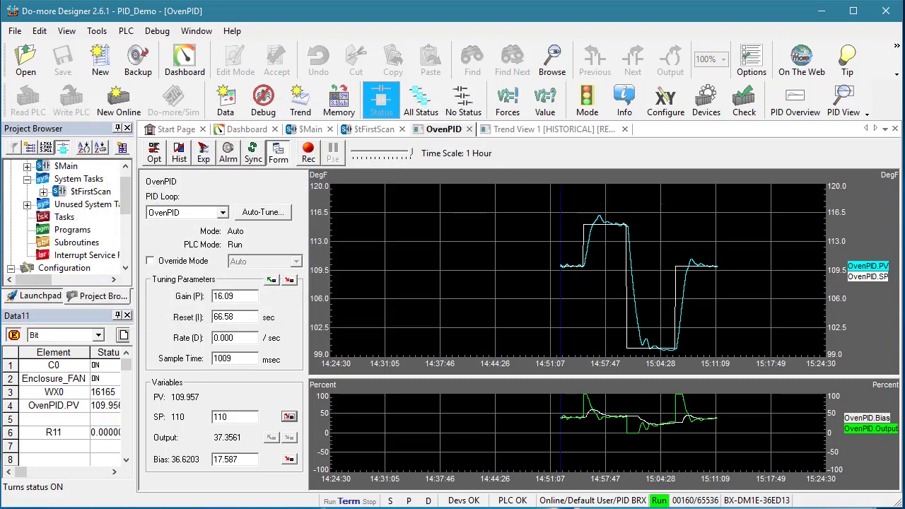
click(276, 211)
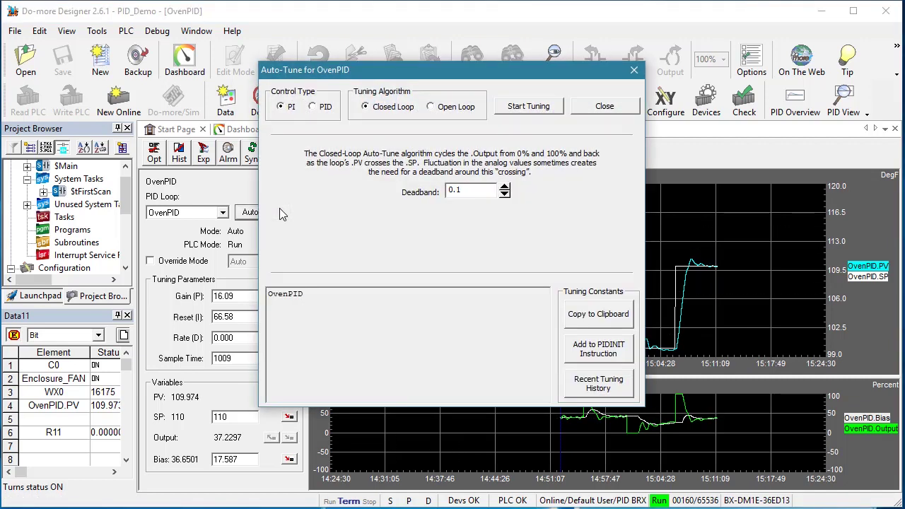
Start the closed-loop PI auto-tune, watching the trend at two-minute and one-hour time scales
click(535, 106)
key(Escape)
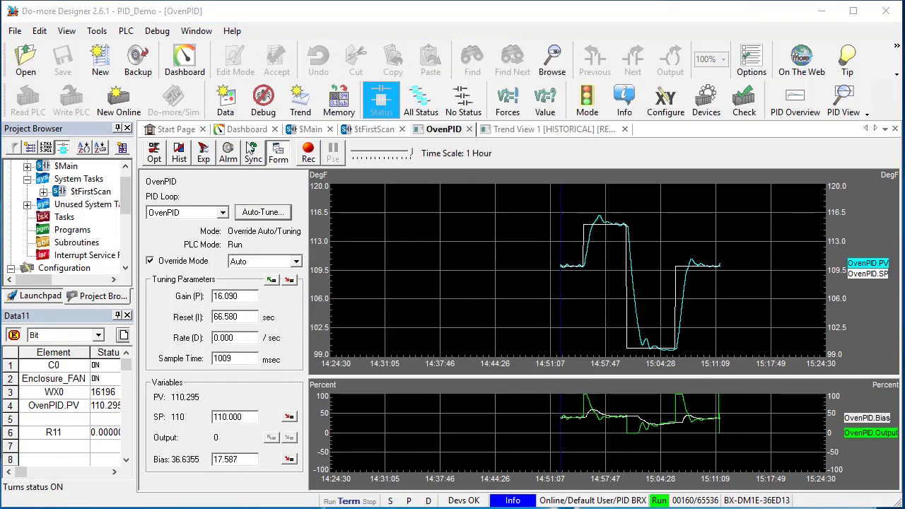
click(393, 157)
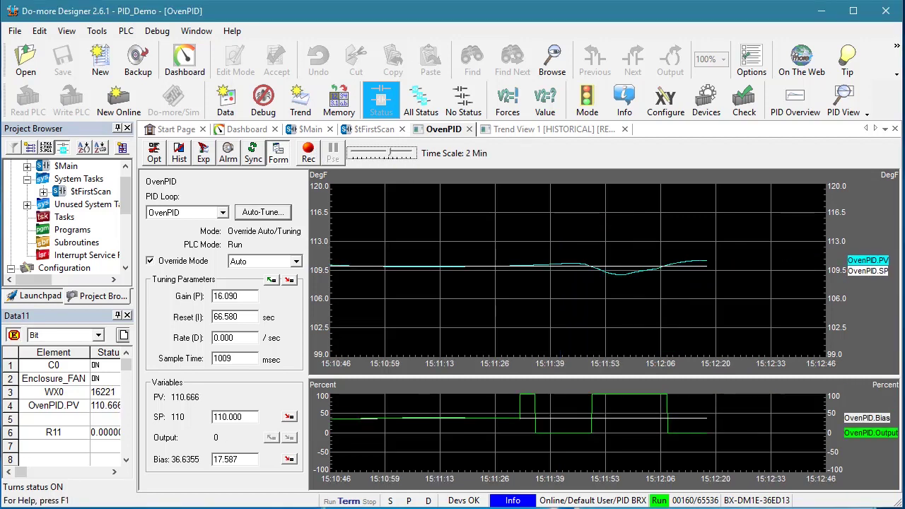
drag(388, 152, 410, 153)
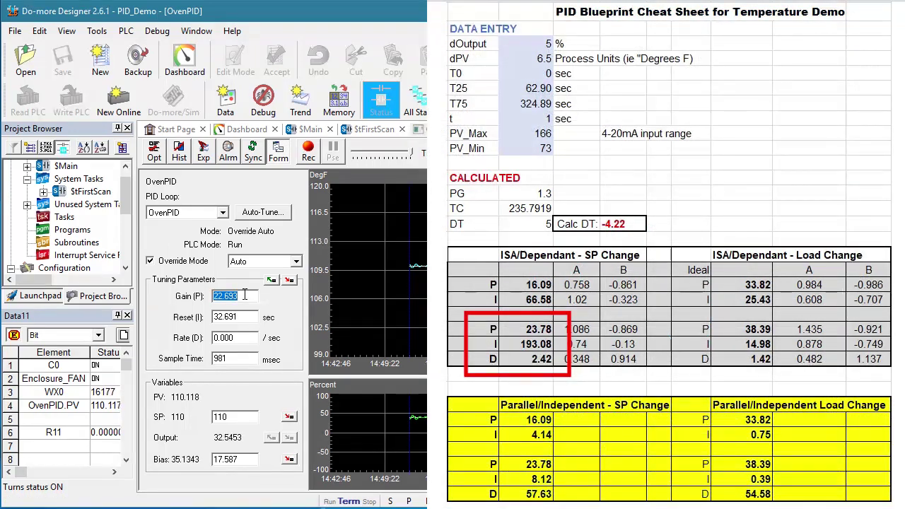
Write gain 23.78, reset 193.08, rate 2.42 and a 1000 ms sample time to OvenPID
text(23.78)
key(Tab)
text(193.08)
key(Tab)
text(2.42)
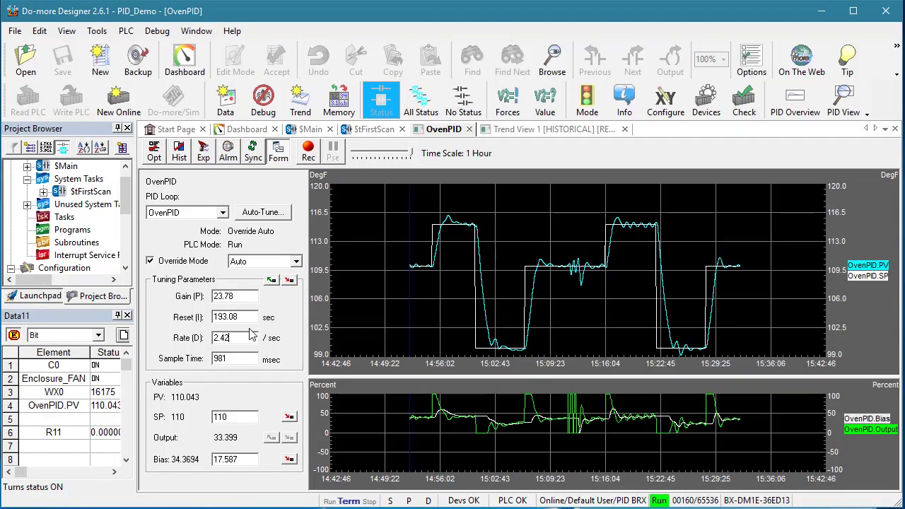
key(Tab)
text(1000)
click(289, 280)
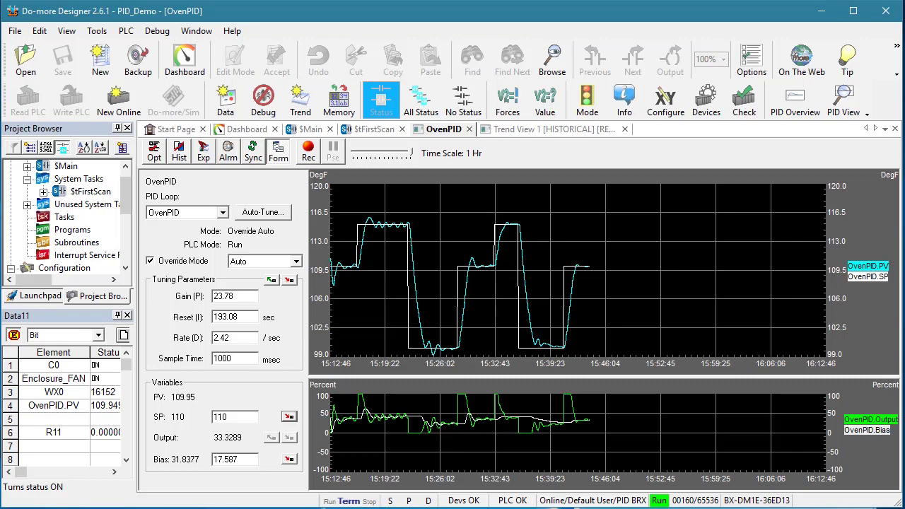
Run a closed-loop PID auto-tune on a ten-minute trend, keeping the loop in Auto afterward
click(264, 215)
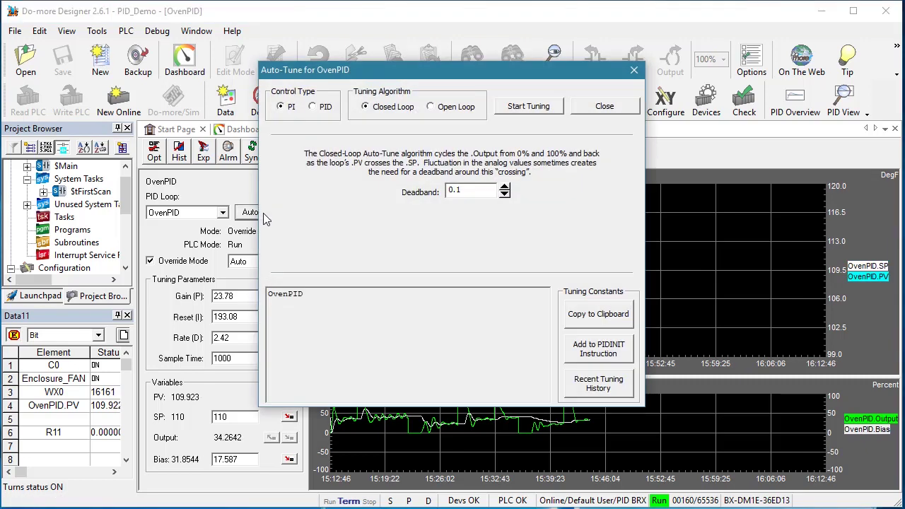
click(318, 107)
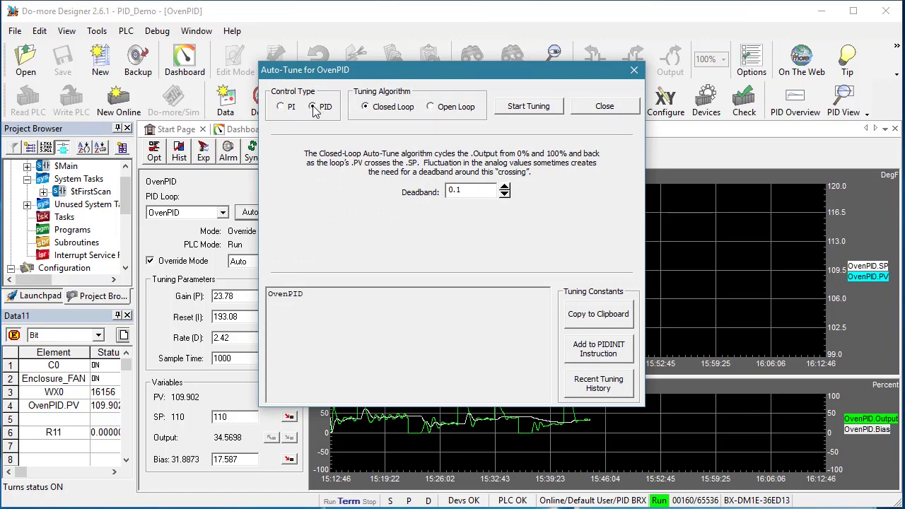
click(528, 106)
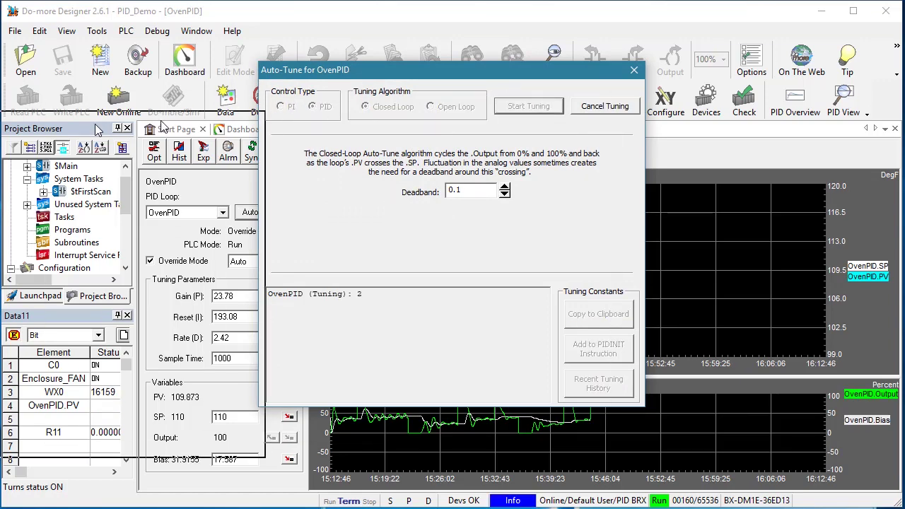
click(408, 153)
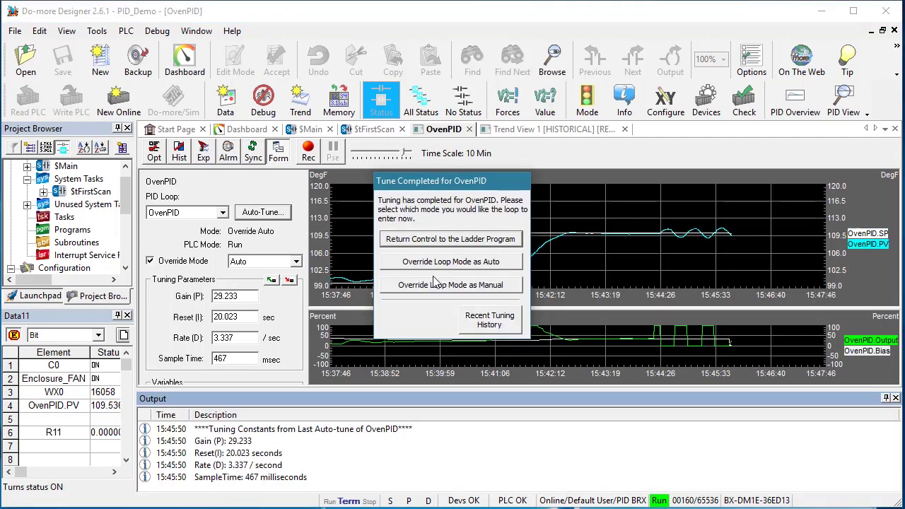
click(672, 260)
click(896, 398)
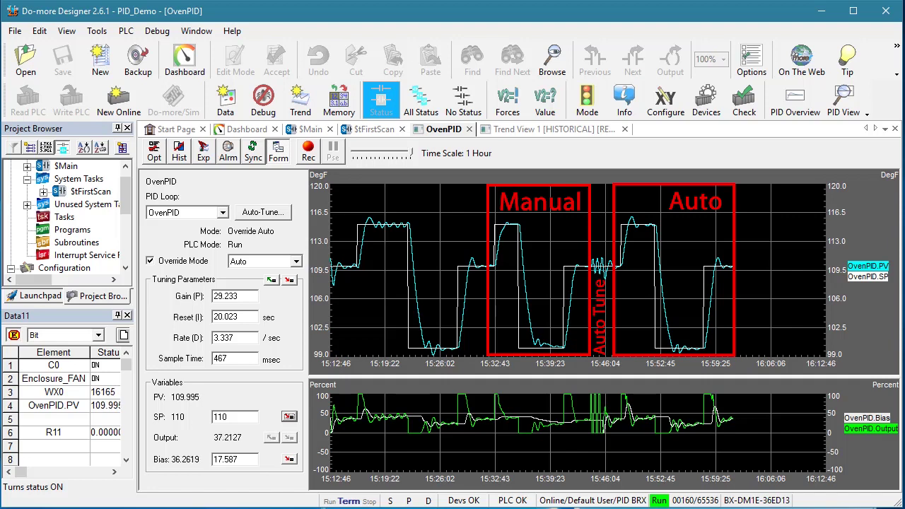
Select open-loop tuning, then put OvenPID in override Manual with a 38% output written
click(263, 213)
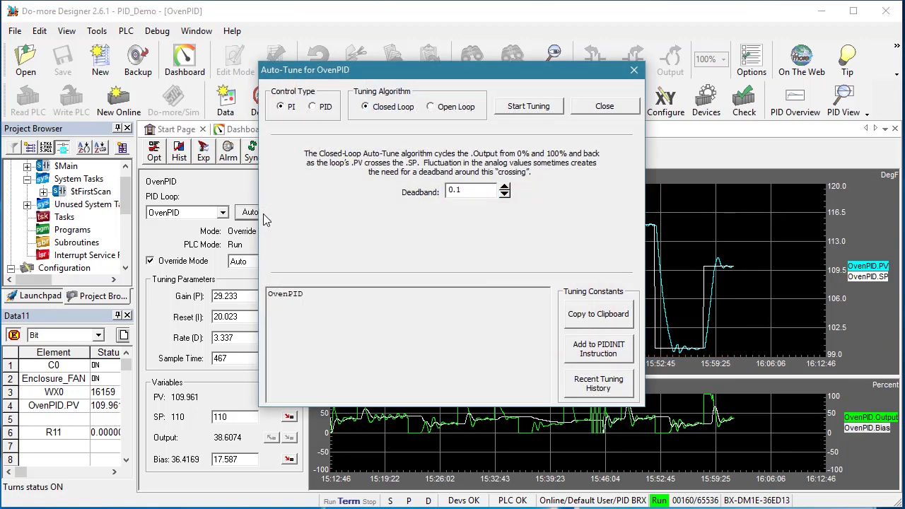
click(431, 107)
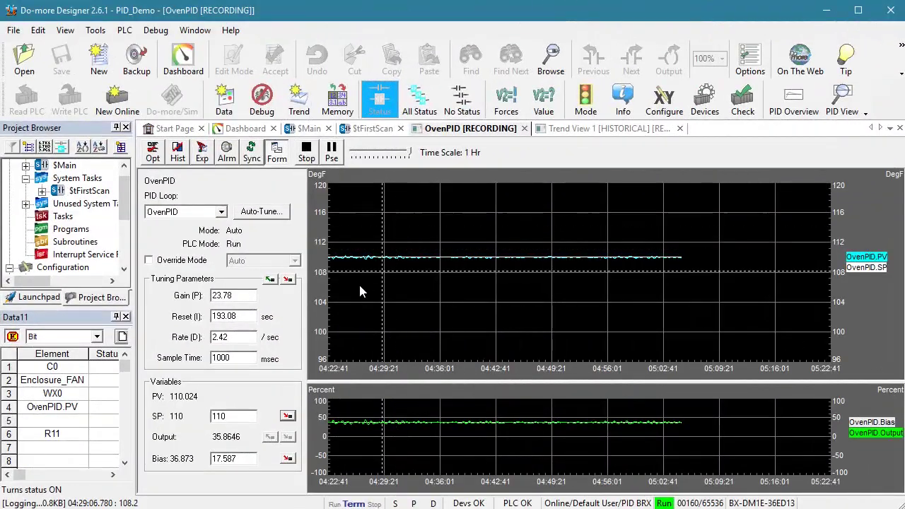
click(149, 260)
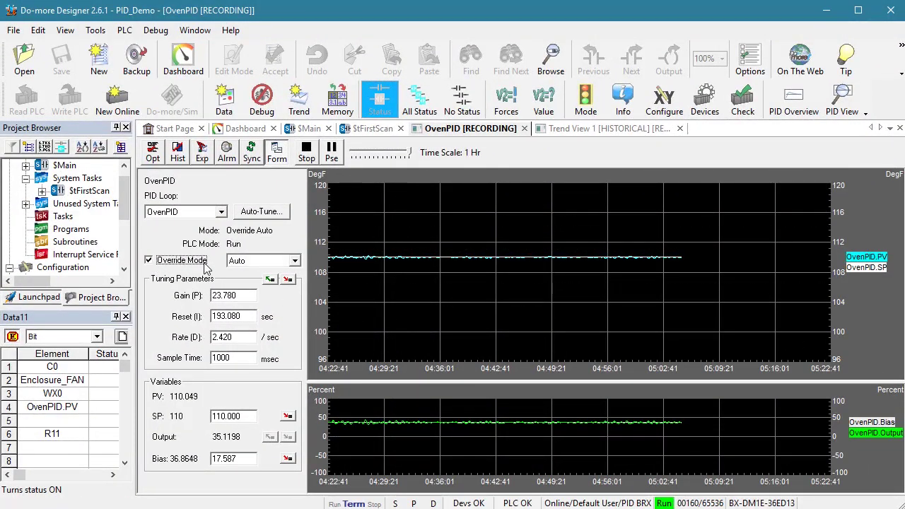
click(294, 260)
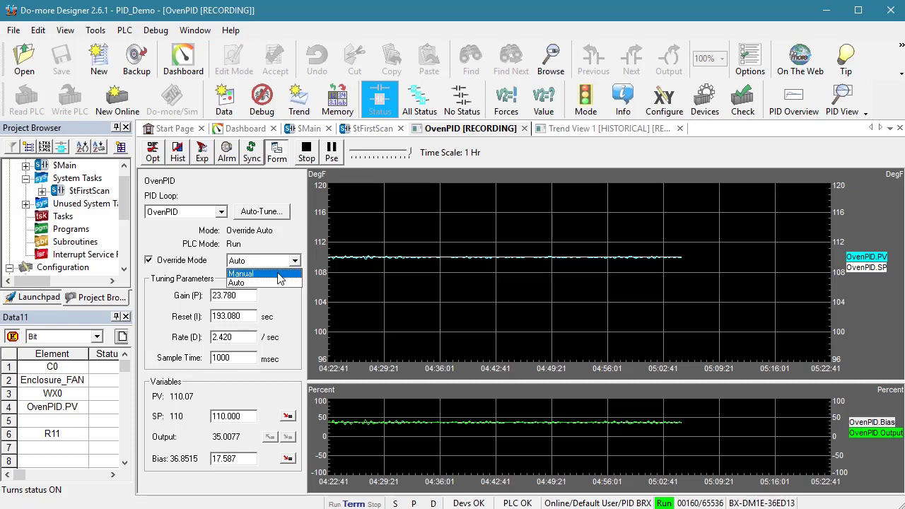
click(281, 274)
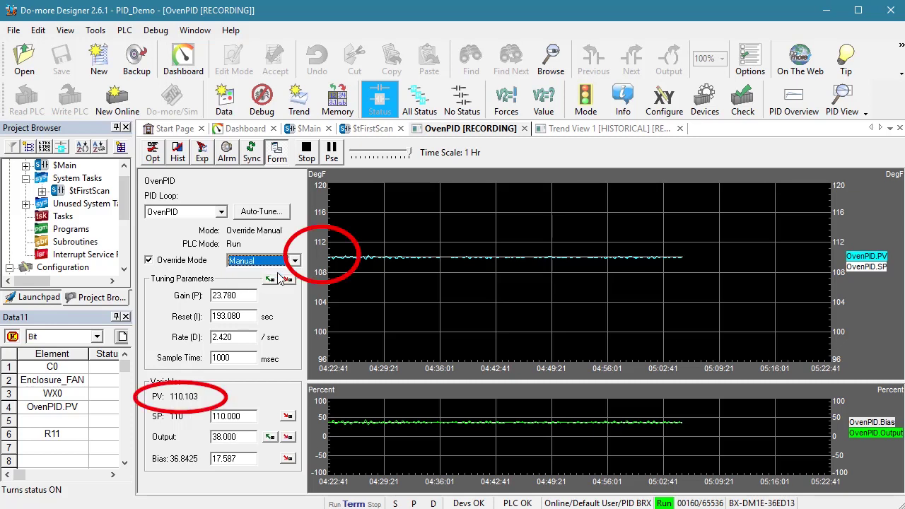
click(288, 436)
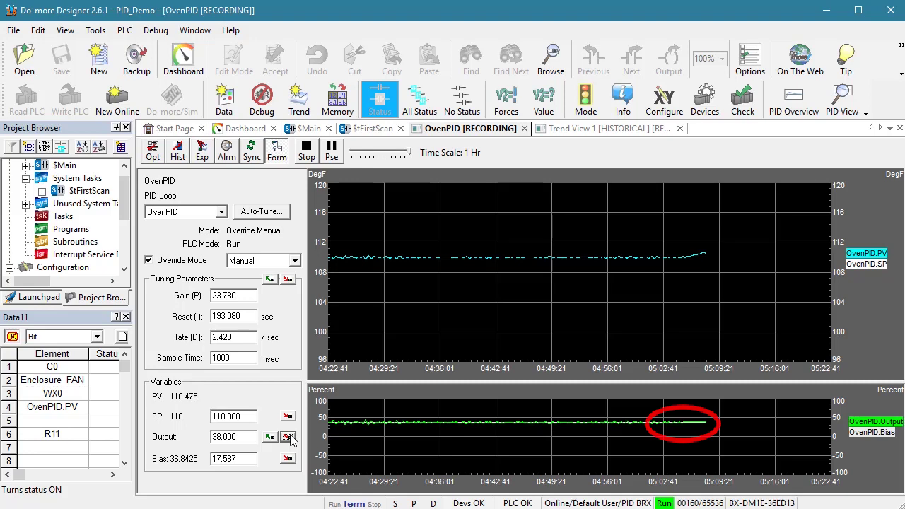
click(270, 211)
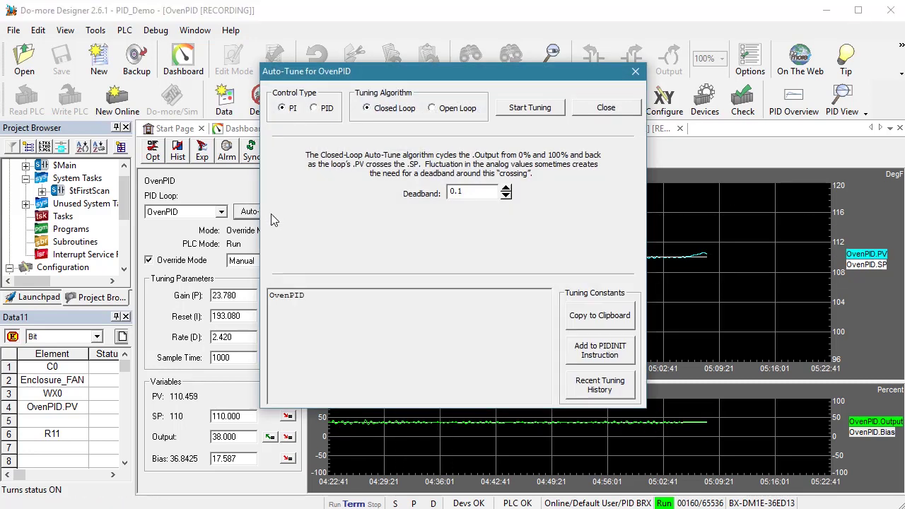
Choose PID control with the Open Loop algorithm and a 250 ms sample time
click(315, 111)
click(433, 110)
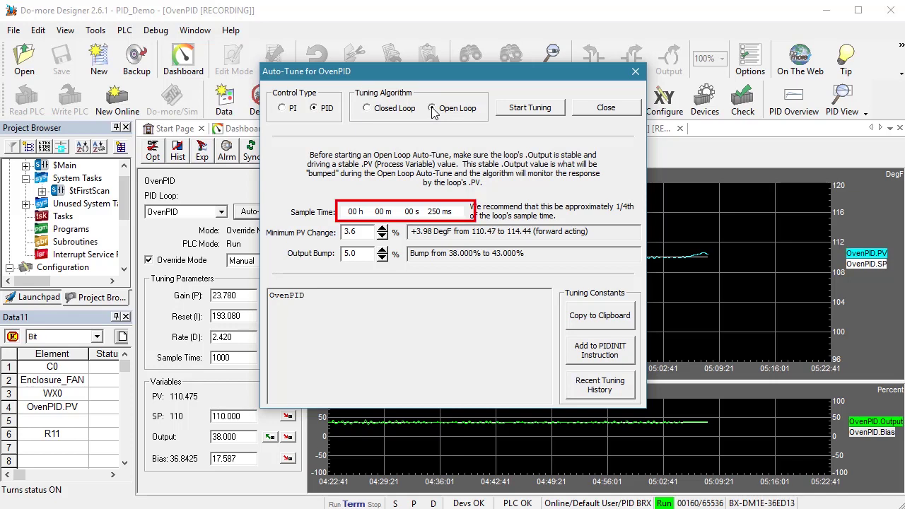
double_click(441, 212)
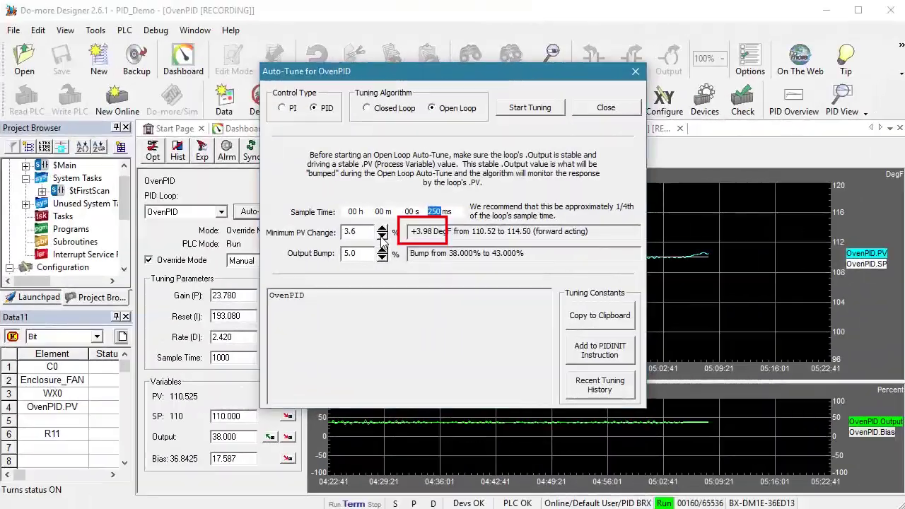
Set minimum PV change to 3.7% and output bump to 5.0%, then start the tune
click(381, 231)
click(381, 230)
click(381, 231)
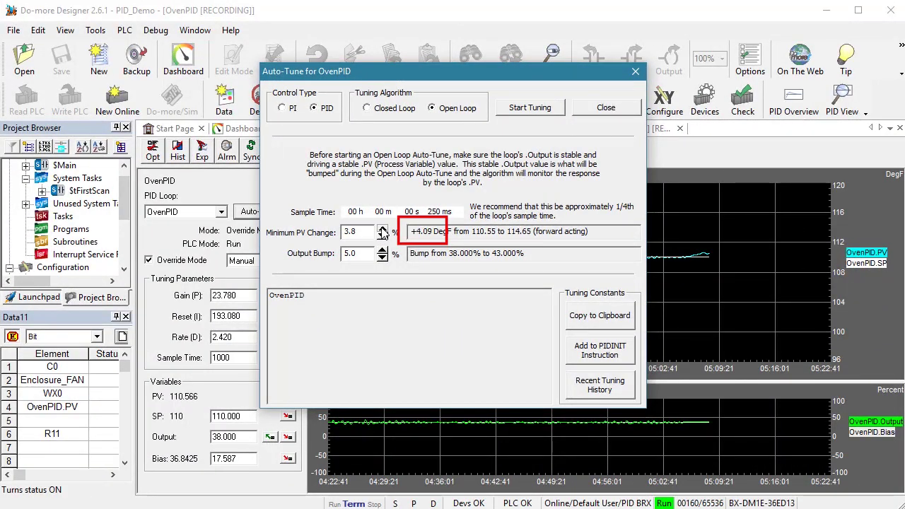
click(381, 236)
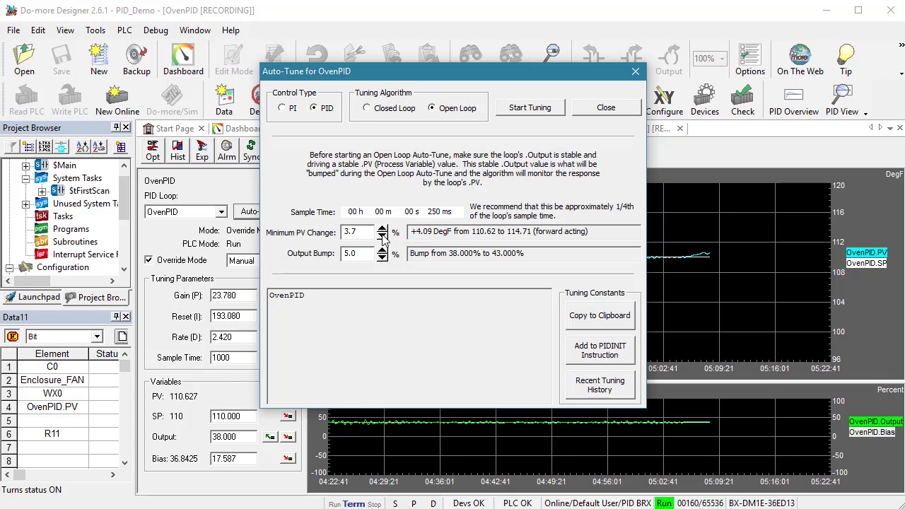
drag(343, 254, 360, 257)
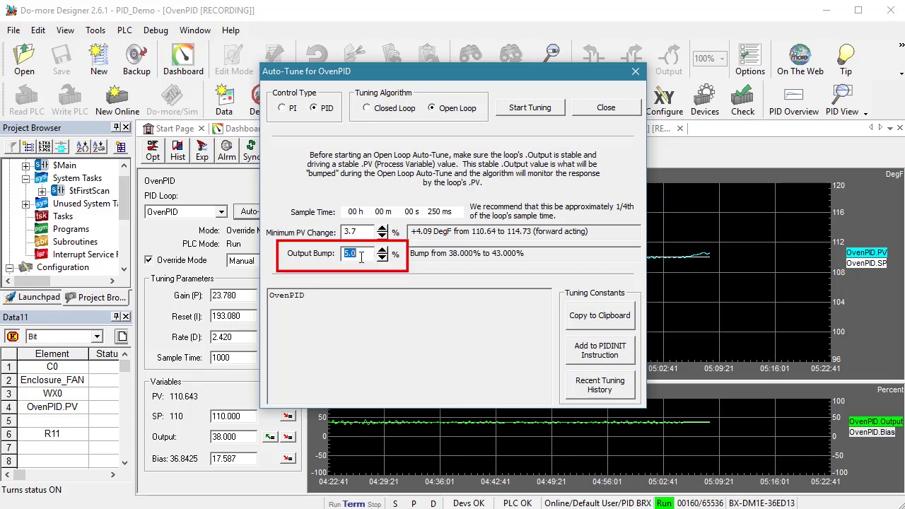
click(529, 108)
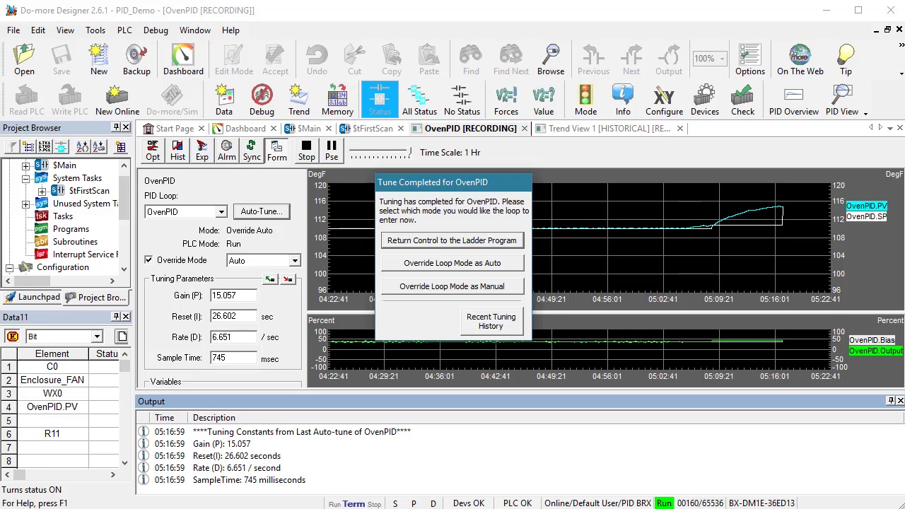
Return OvenPID control to the ladder program with the tuned constants and close the output panel
click(464, 241)
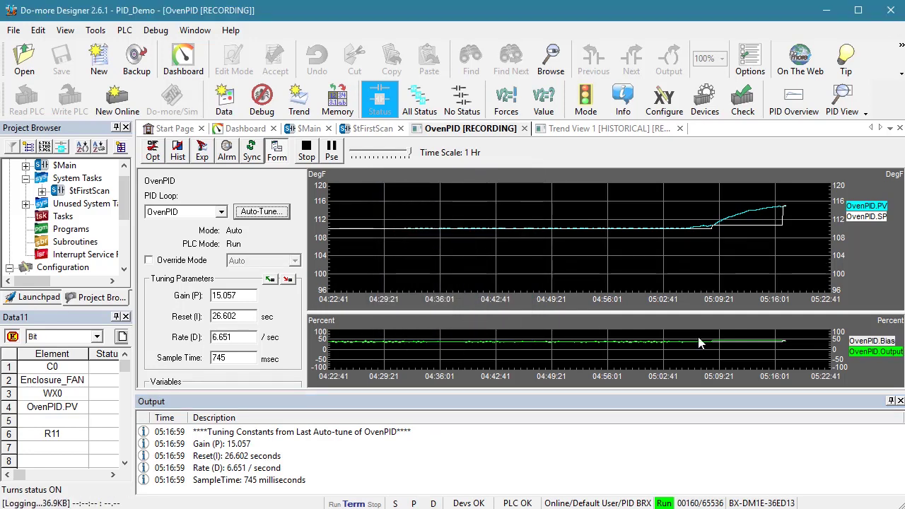
click(900, 401)
Write the 110 setpoint to the PLC and scroll the trend to review the step responses
click(287, 416)
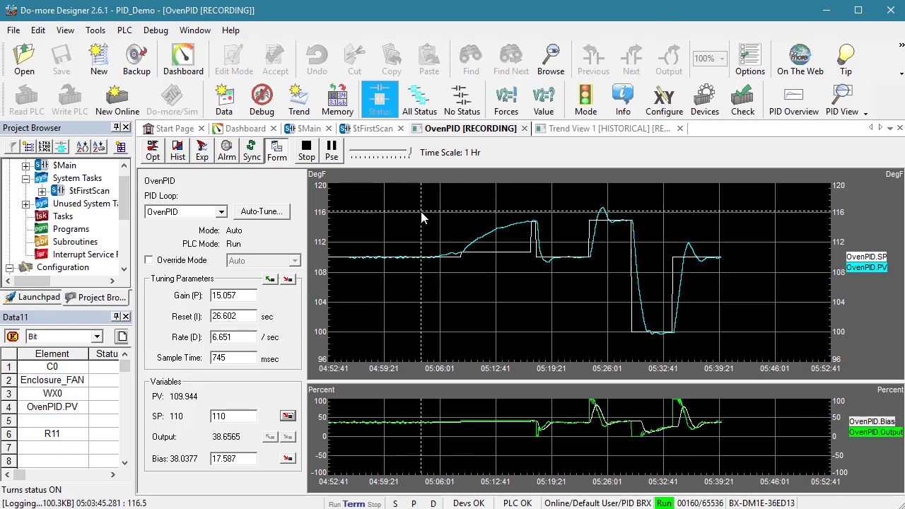
scroll(421, 219, down, 4)
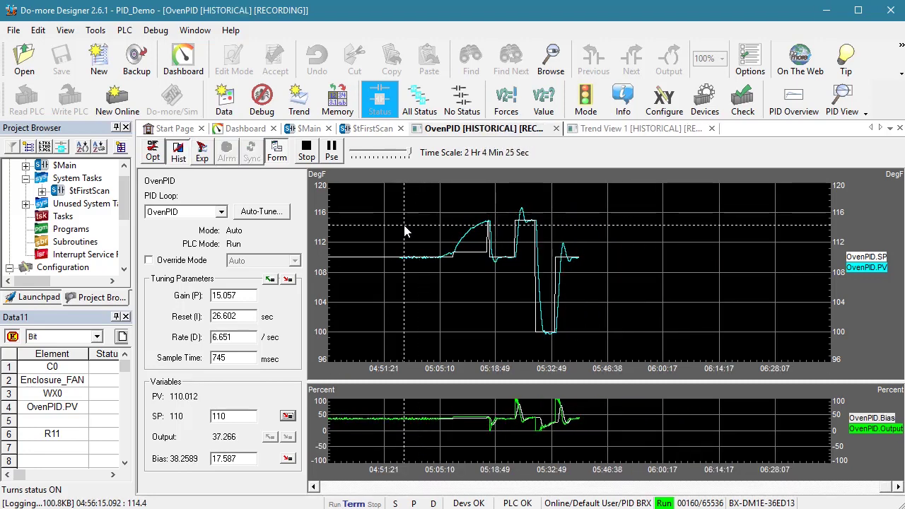
Re-enter gain 23.78, reset 193.08 s, rate 2.42 /s and sample time 1000 ms
scroll(405, 229, up, 1)
click(249, 296)
text(23.78)
key(Tab)
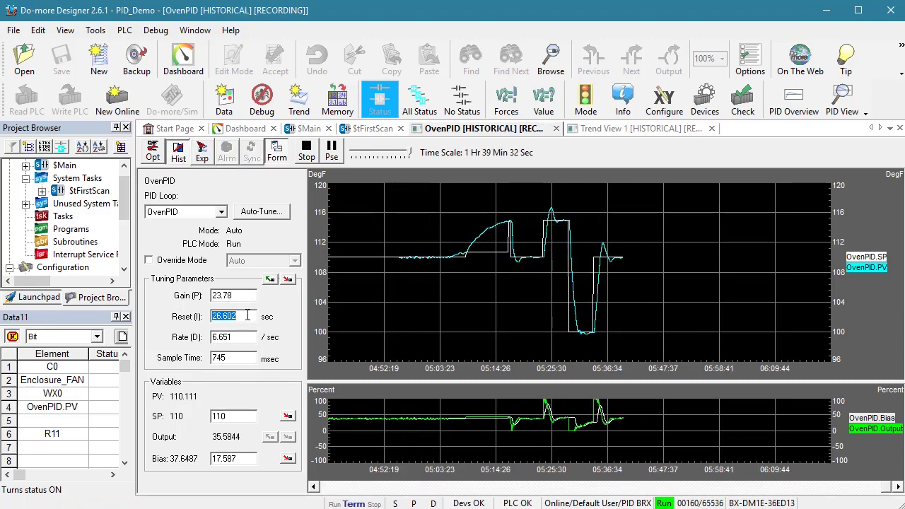
text(193.08)
key(Tab)
text(2.42)
click(246, 357)
text(1000)
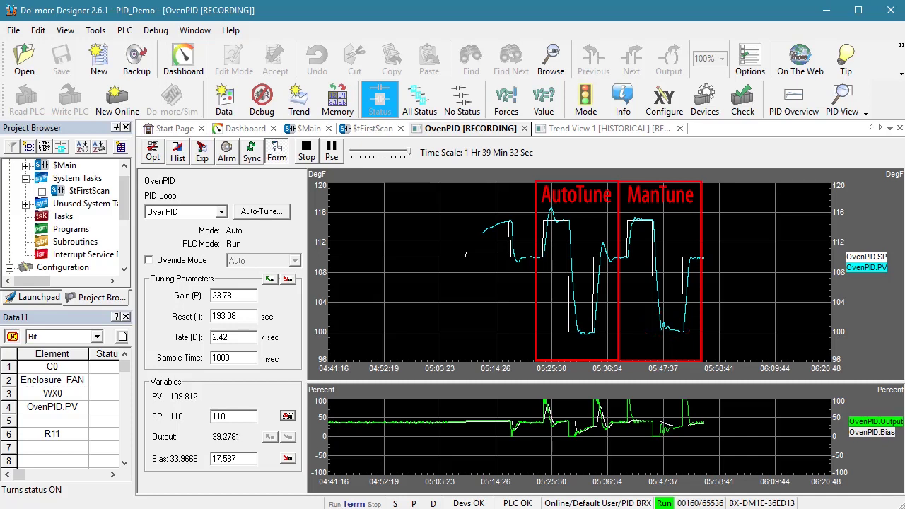
Start an open-loop auto-tune on OvenPID with 2.8% minimum PV change and 5.0% output bump
click(260, 212)
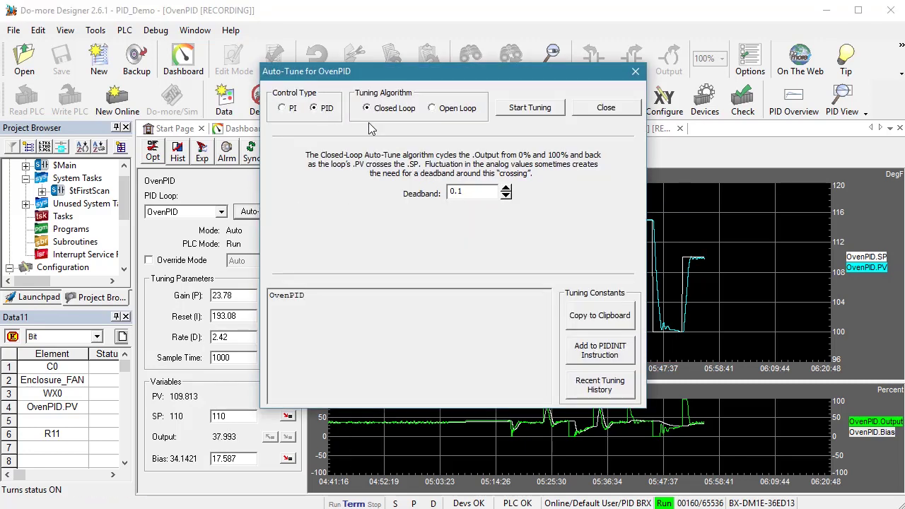
click(431, 108)
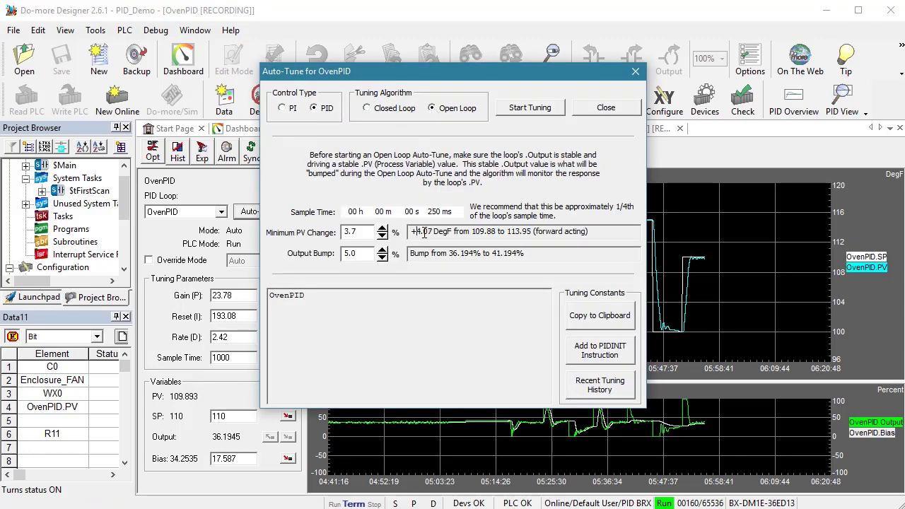
click(382, 238)
click(383, 238)
click(383, 238)
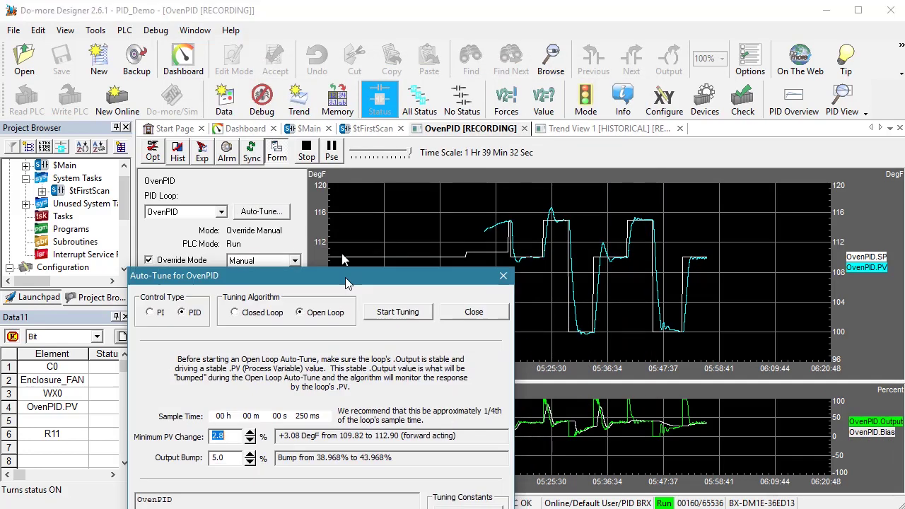
click(305, 136)
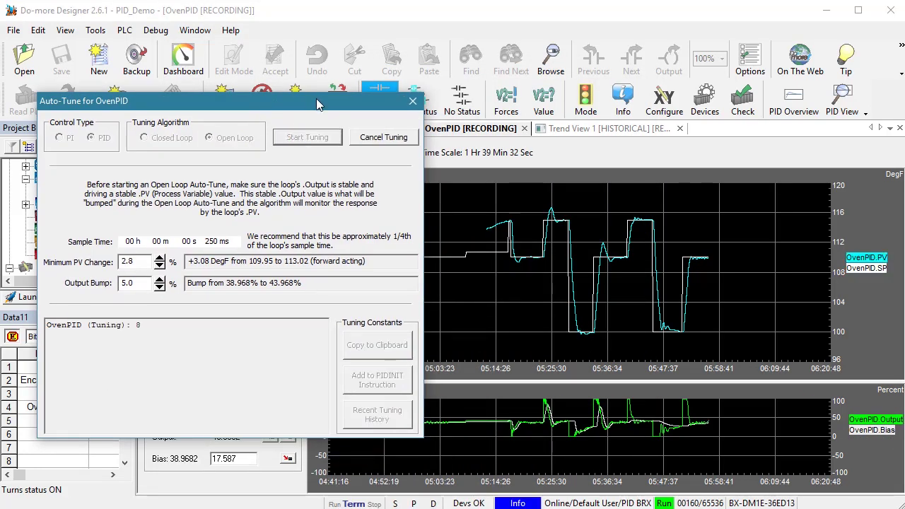